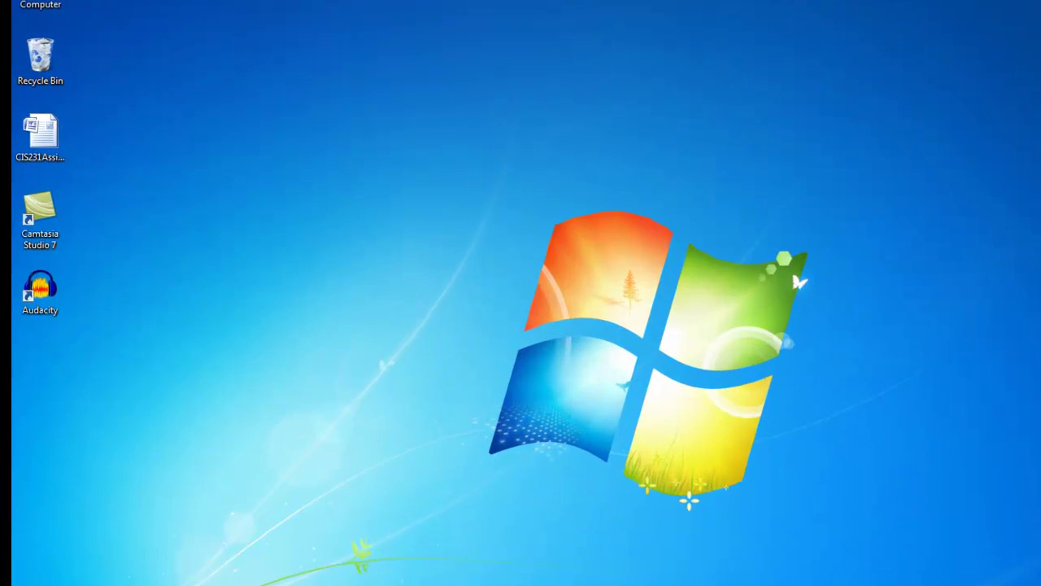
# Open Control Panel from the Start menu and go to the Network and Internet category.
pyautogui.click(67, 575)
pyautogui.click(240, 572)
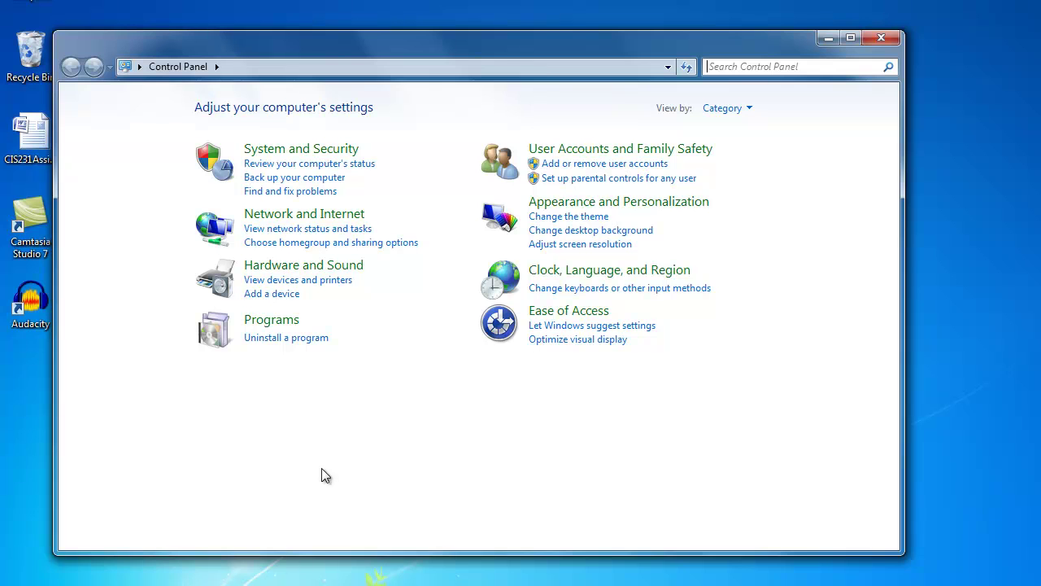
pyautogui.click(306, 216)
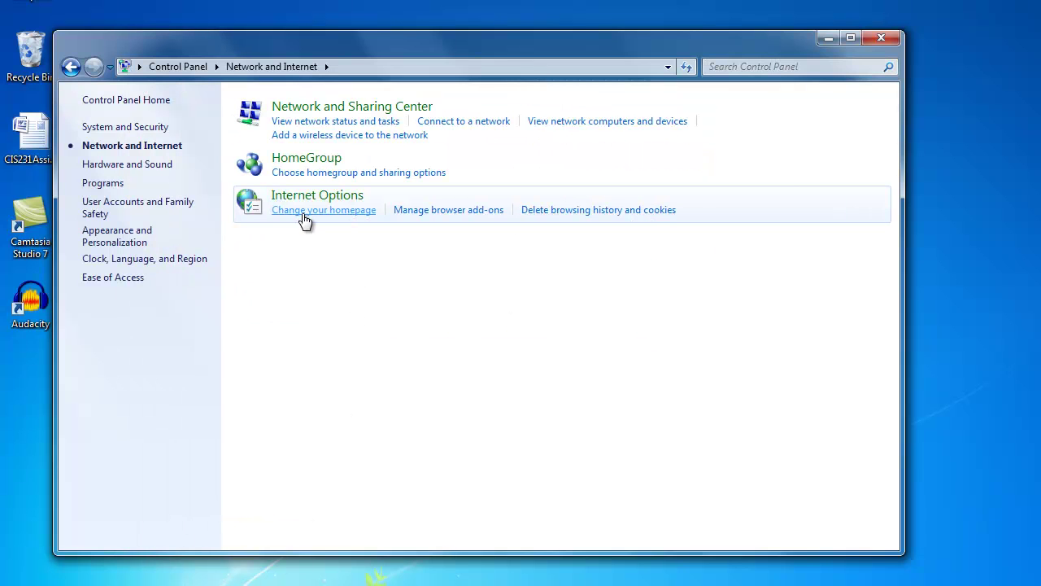
# Begin a new 'Connect to a workplace' connection using the Internet connection (VPN) option.
pyautogui.click(364, 109)
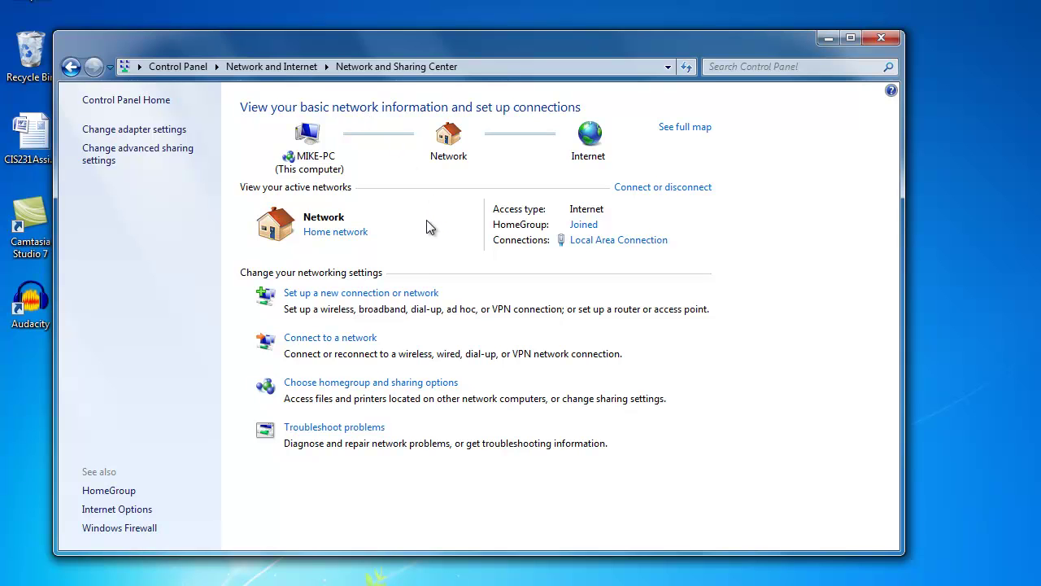
pyautogui.click(397, 301)
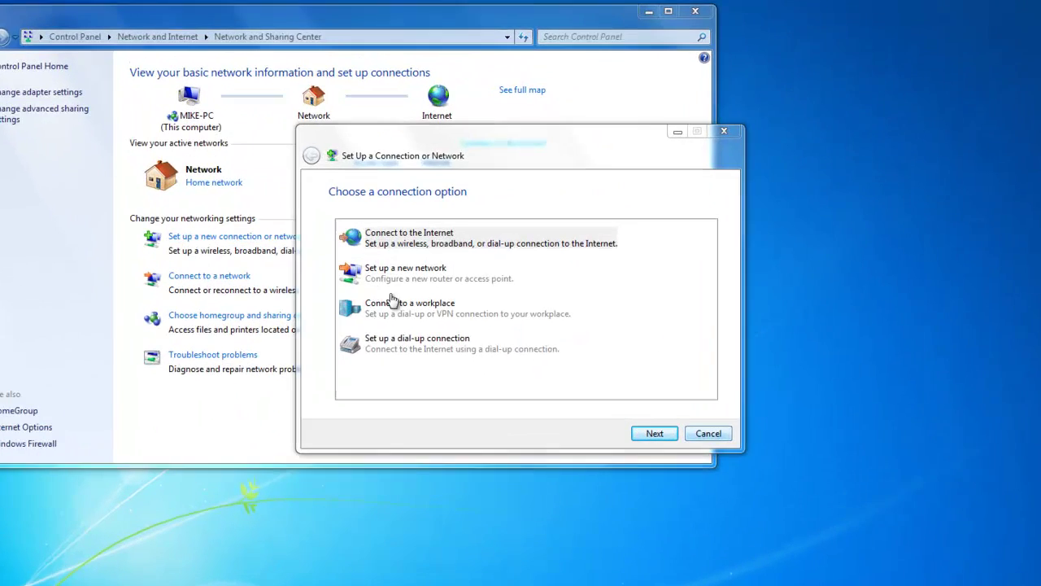
pyautogui.click(429, 298)
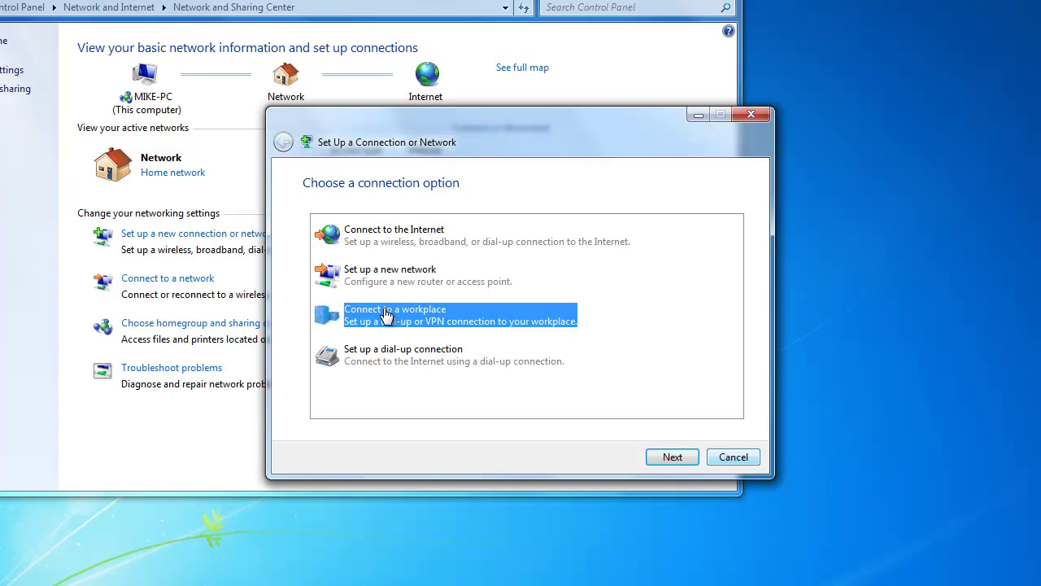
pyautogui.click(672, 456)
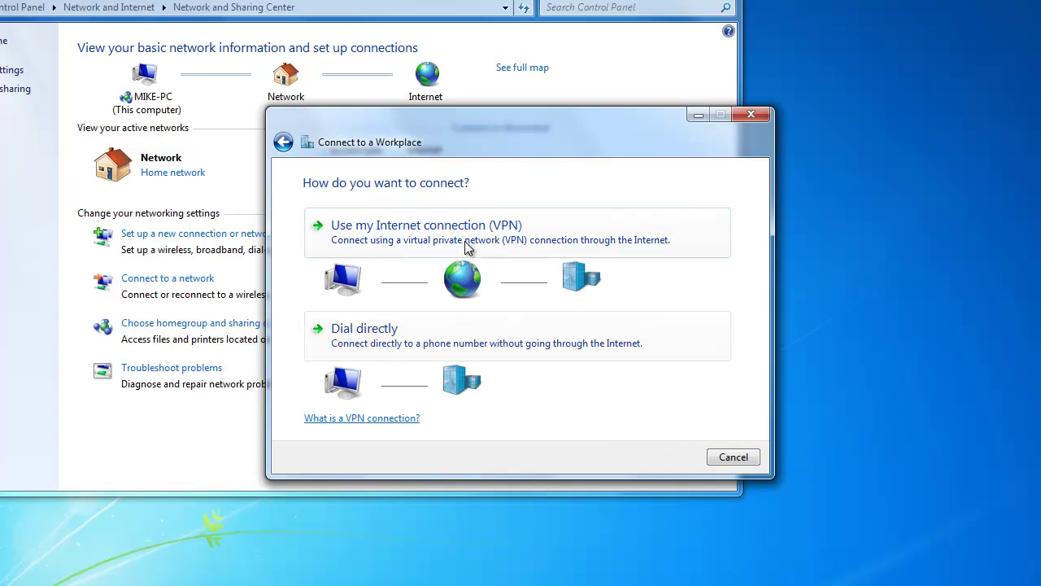
pyautogui.click(469, 244)
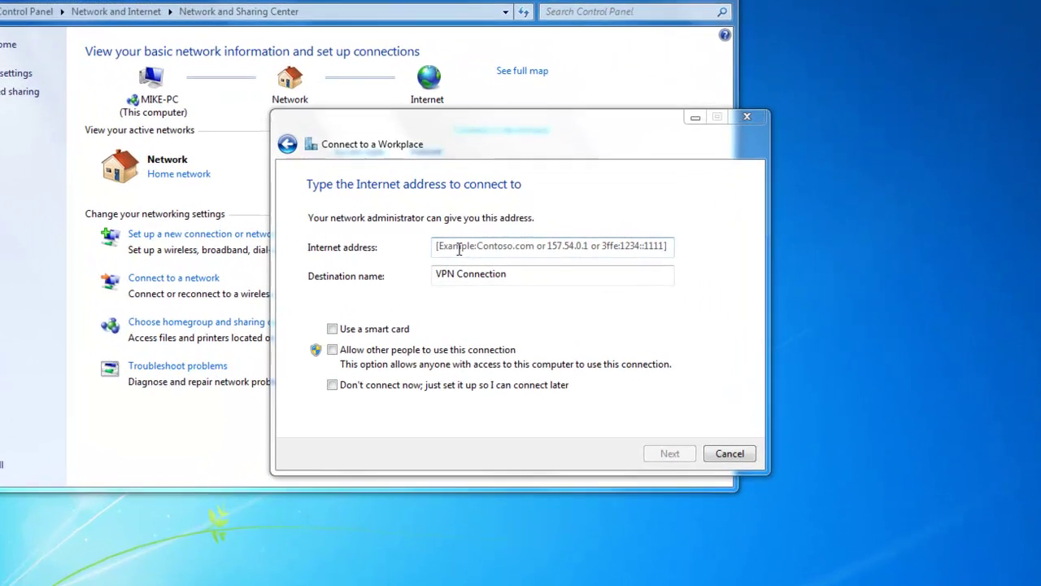
# Enter address vpn.csupomona.edu and destination name cpp, choosing 'Don't connect now'.
pyautogui.click(479, 250)
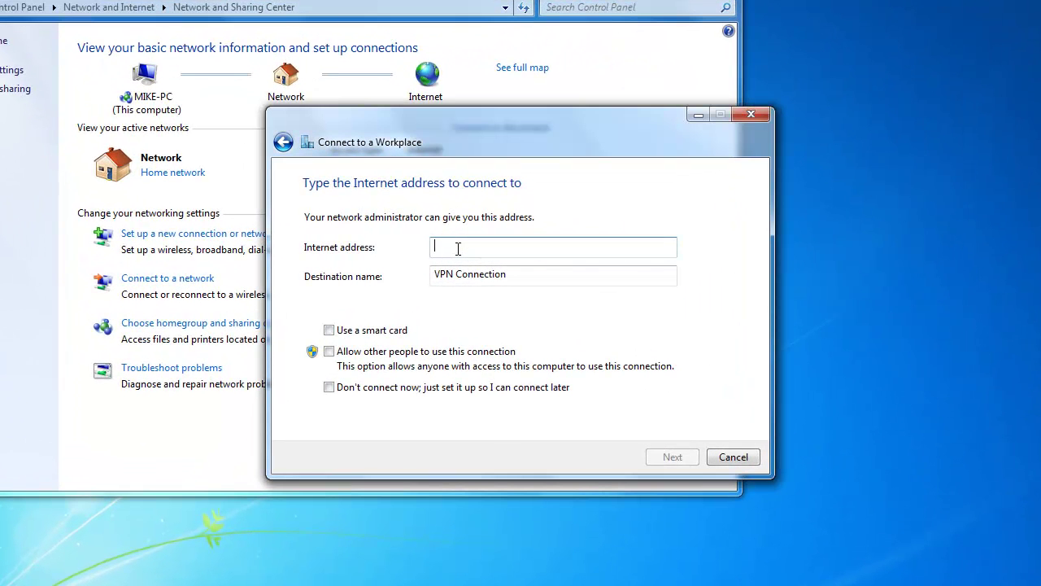
pyautogui.write('vpn.c')
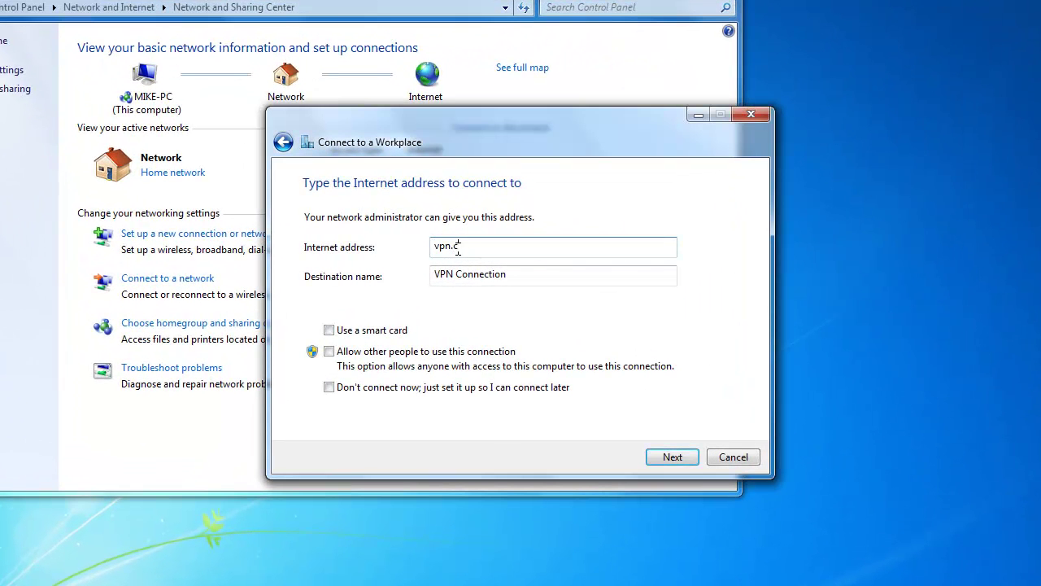
pyautogui.write('supomona.edu')
pyautogui.press('Tab')
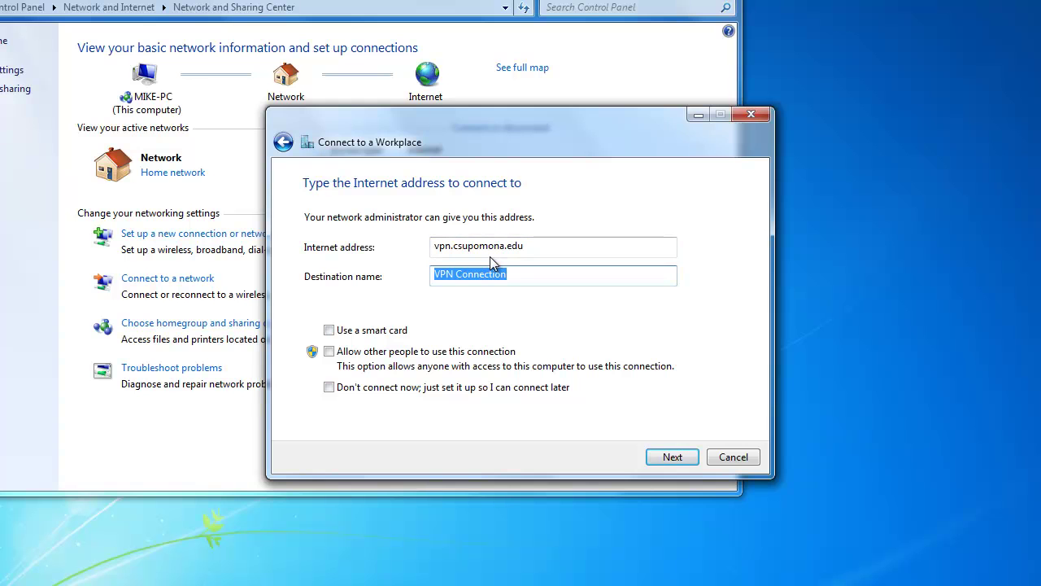
pyautogui.write('cpp')
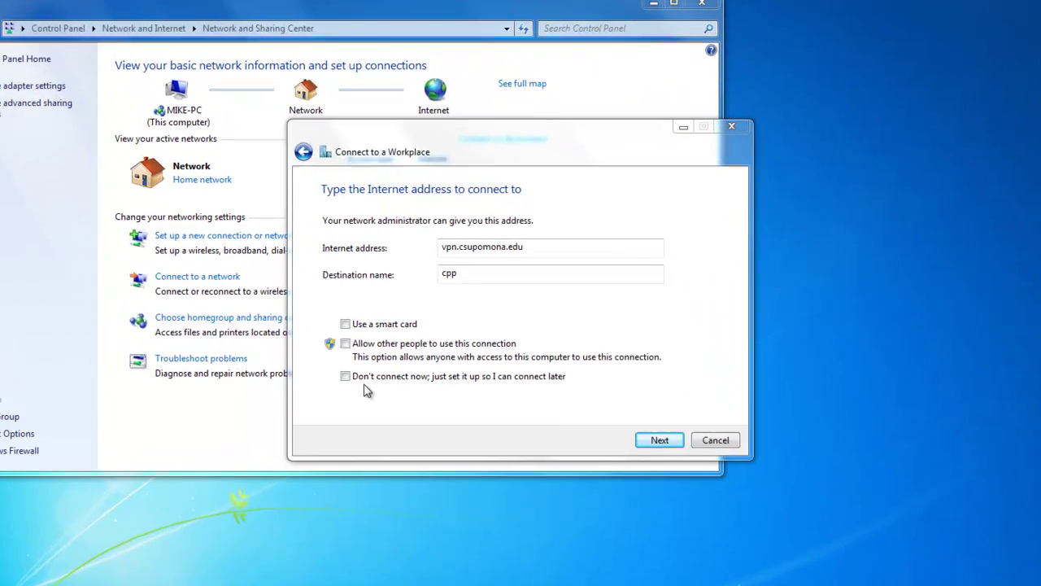
pyautogui.click(399, 351)
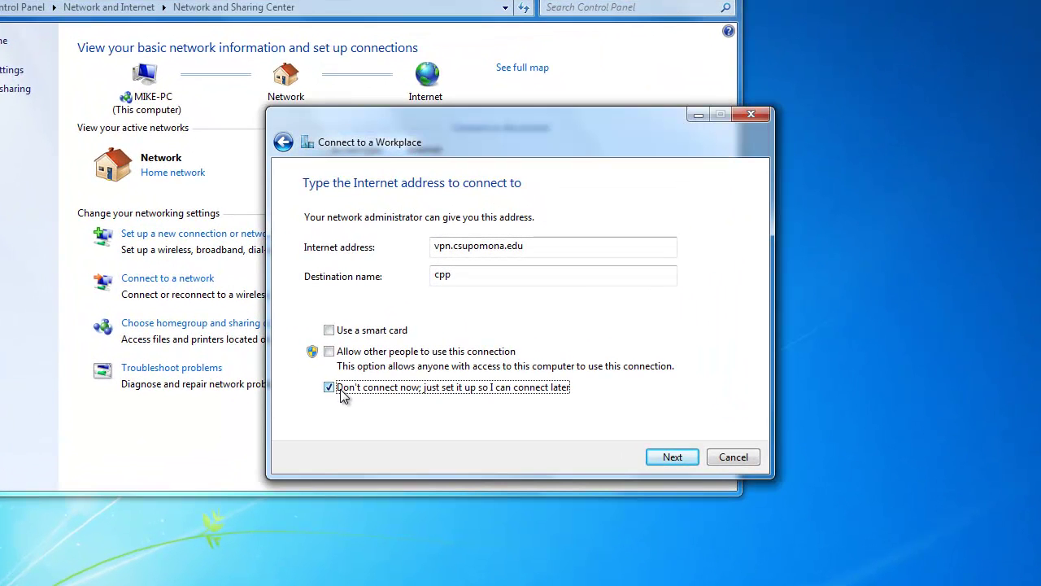
pyautogui.click(669, 458)
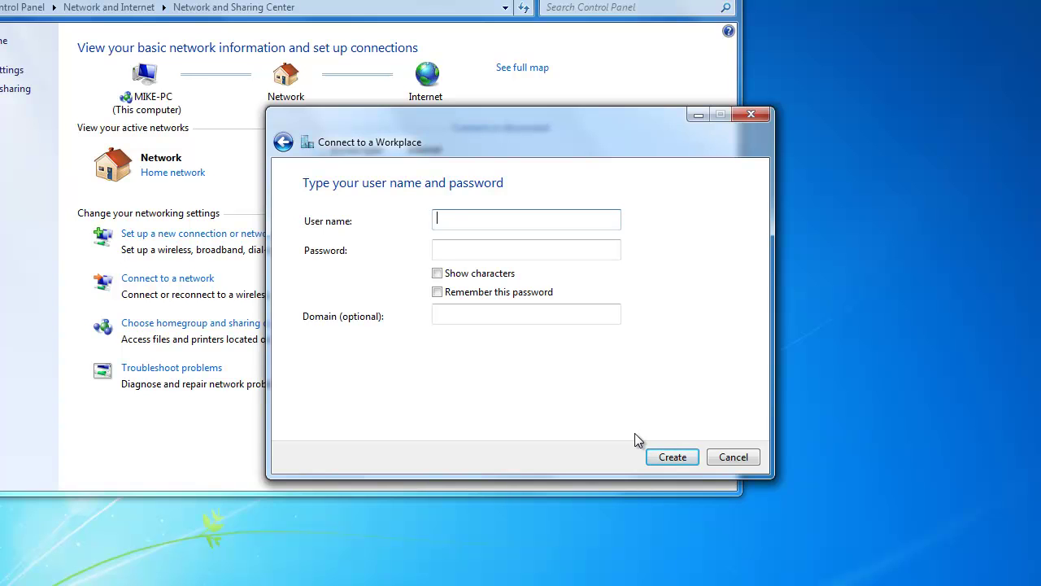
# Fill in the account's user name and password, create the cpp connection, and close the wizard.
pyautogui.write('bbroco')
pyautogui.press('Tab')
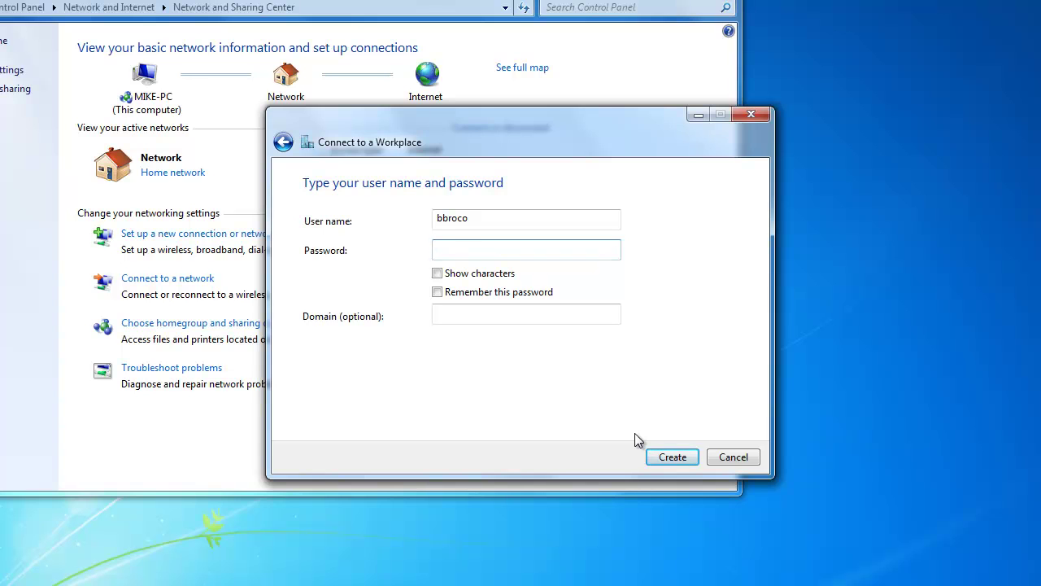
pyautogui.write('********')
pyautogui.click(673, 457)
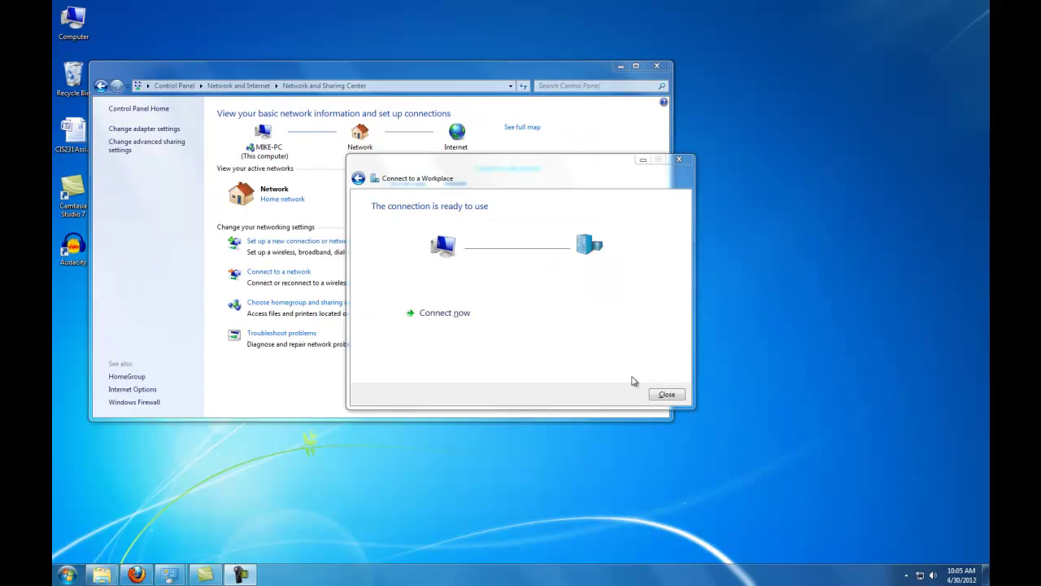
pyautogui.click(661, 396)
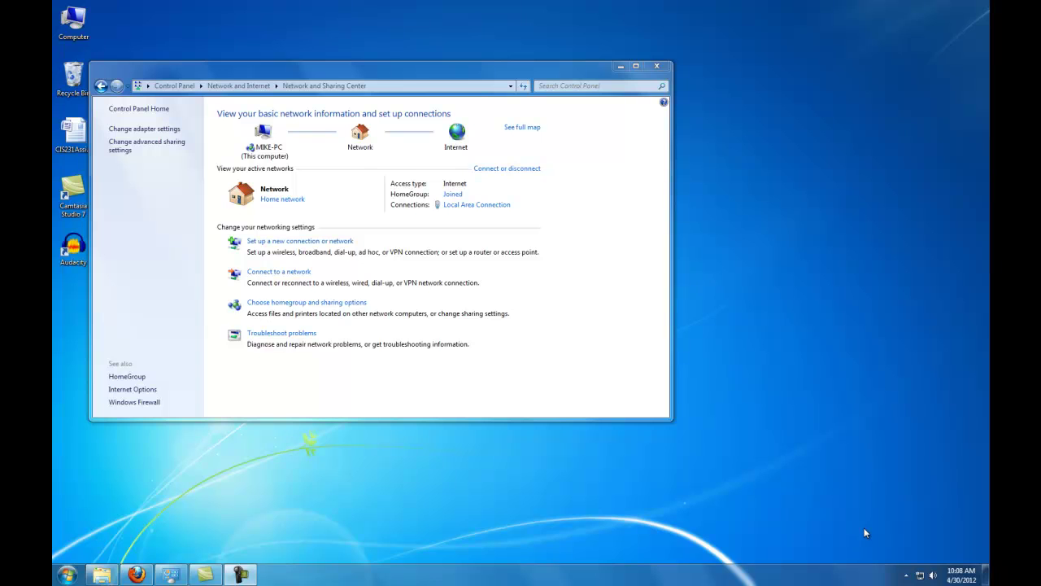
# In cpp's Properties Security settings, set the Type of VPN to Point to Point Tunneling Protocol (PPTP).
pyautogui.click(921, 574)
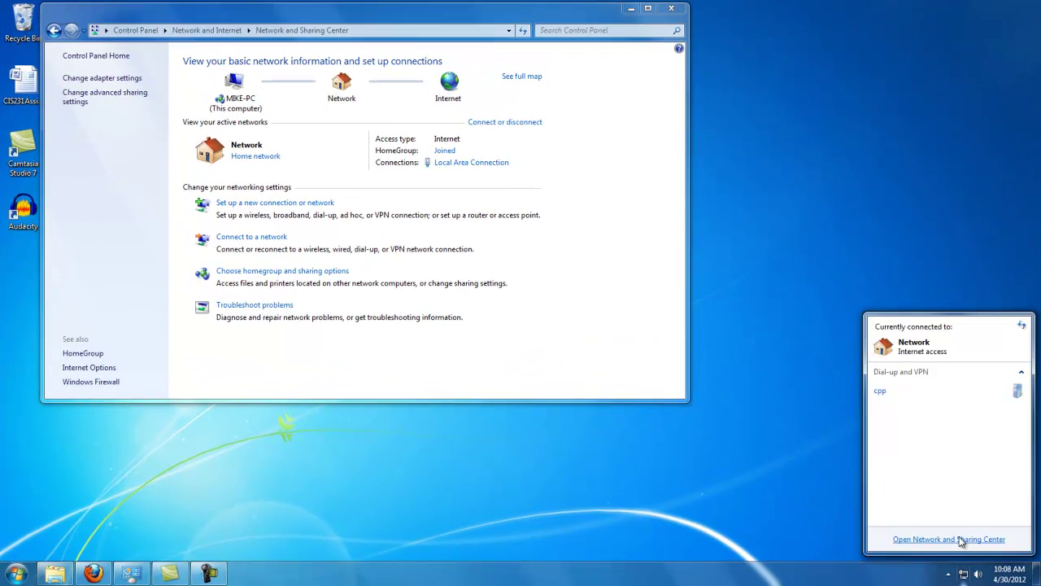
pyautogui.click(935, 396)
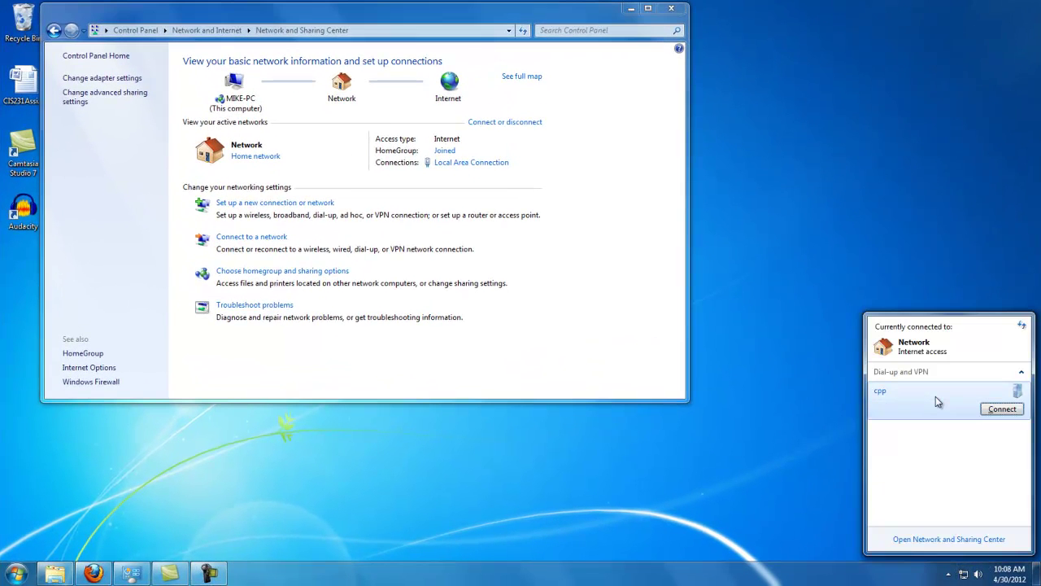
pyautogui.rightClick(936, 396)
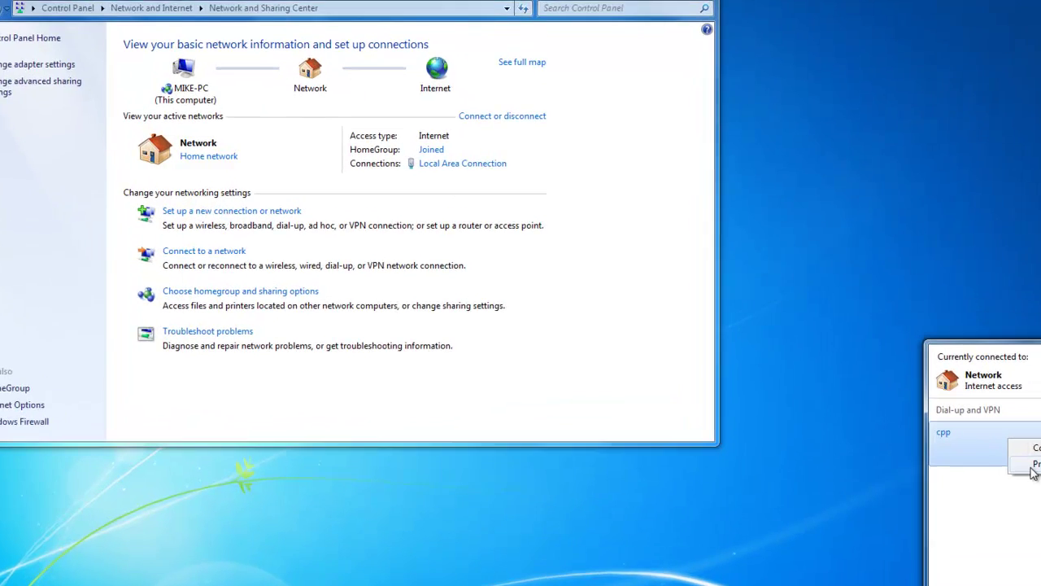
pyautogui.click(957, 425)
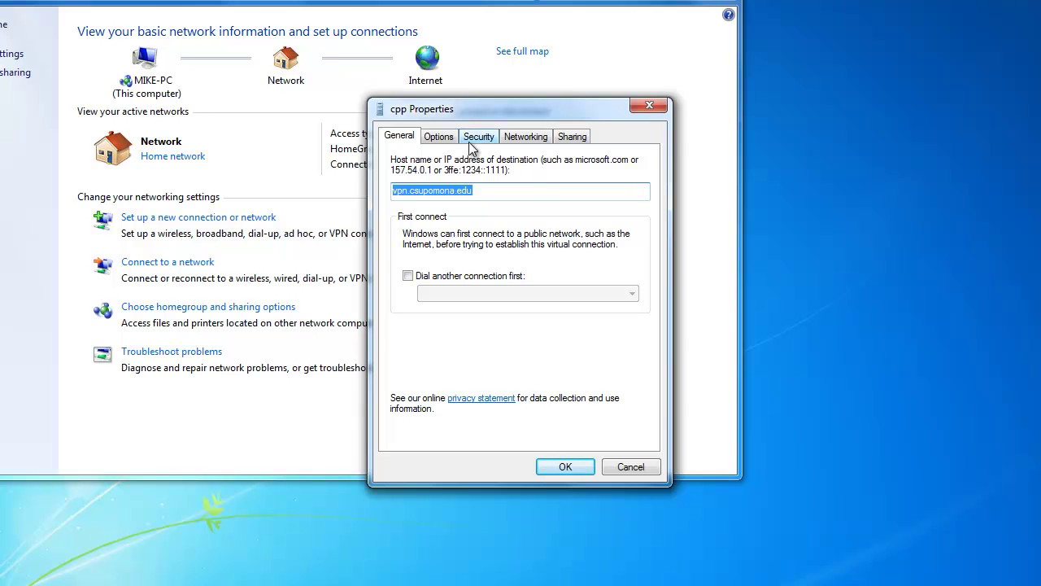
pyautogui.click(476, 137)
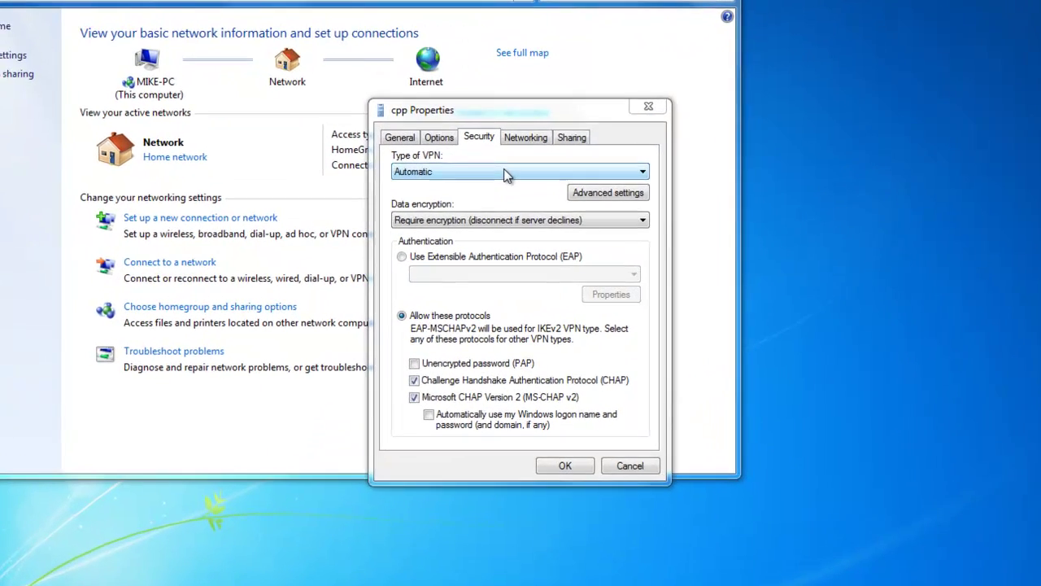
pyautogui.click(511, 209)
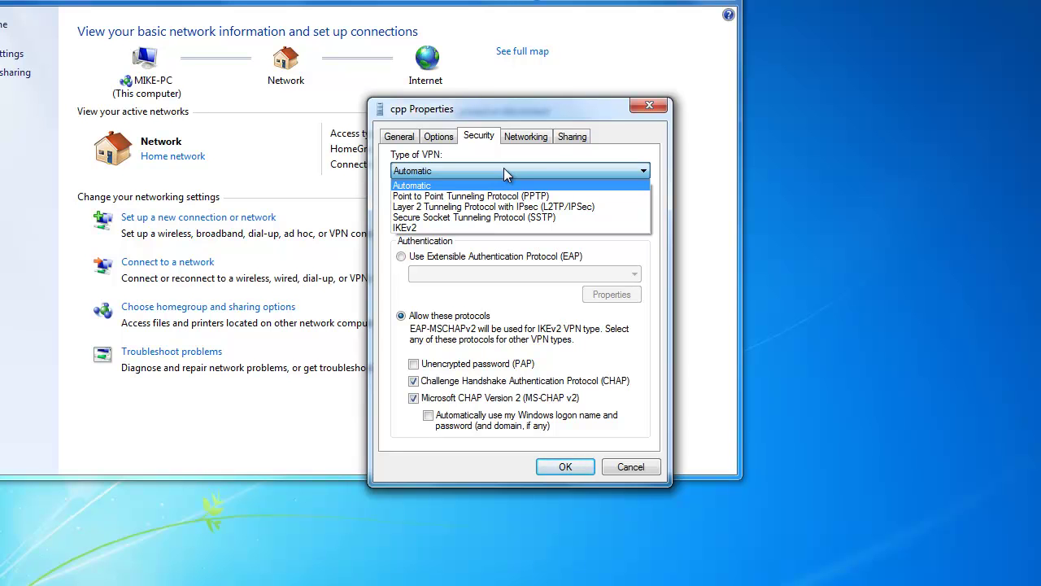
pyautogui.click(505, 196)
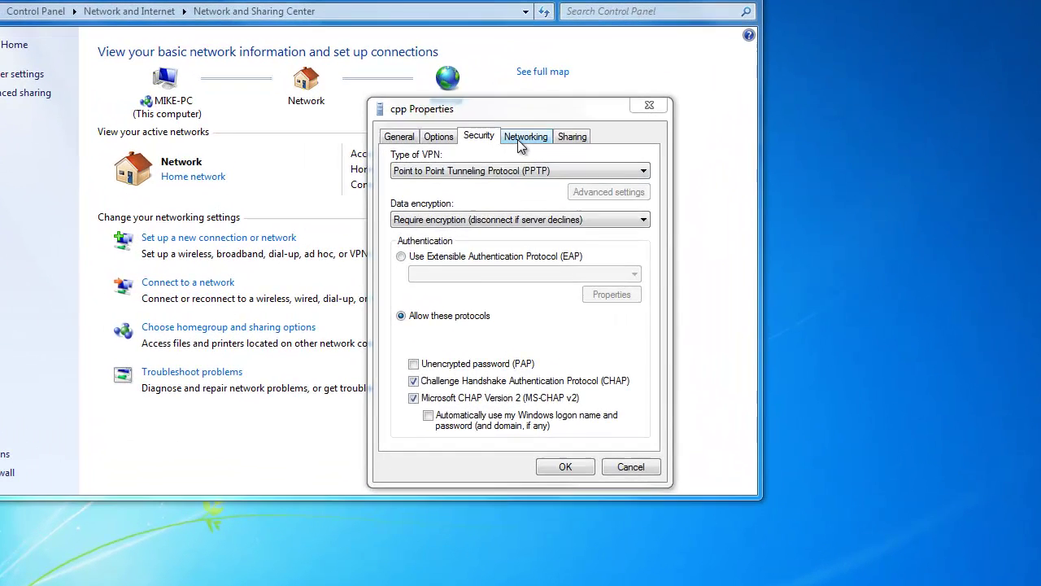
# Open the Internet Protocol Version 4 (TCP/IPv4) properties from cpp's Networking list.
pyautogui.click(523, 188)
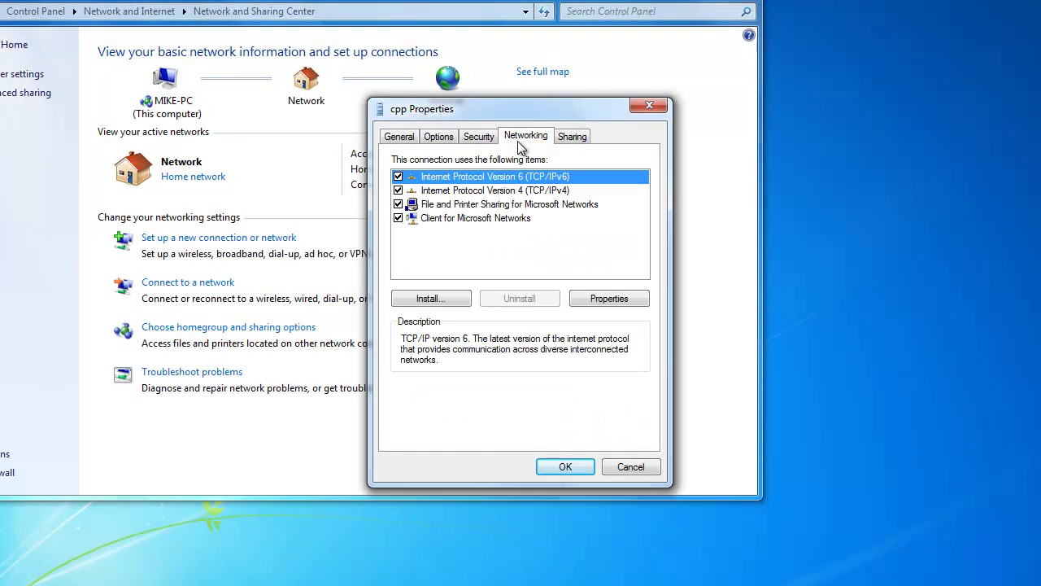
pyautogui.click(525, 190)
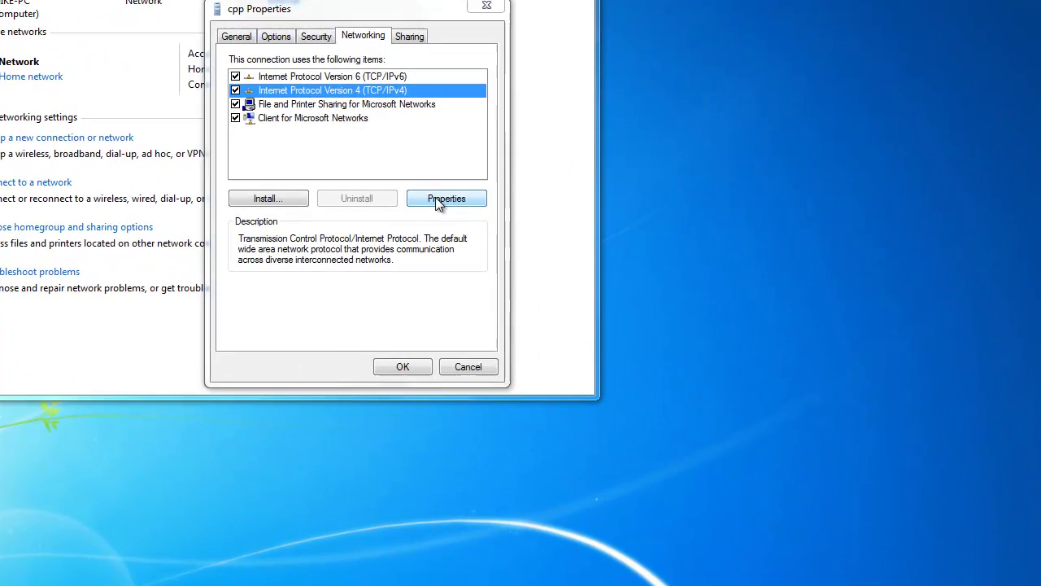
pyautogui.click(579, 296)
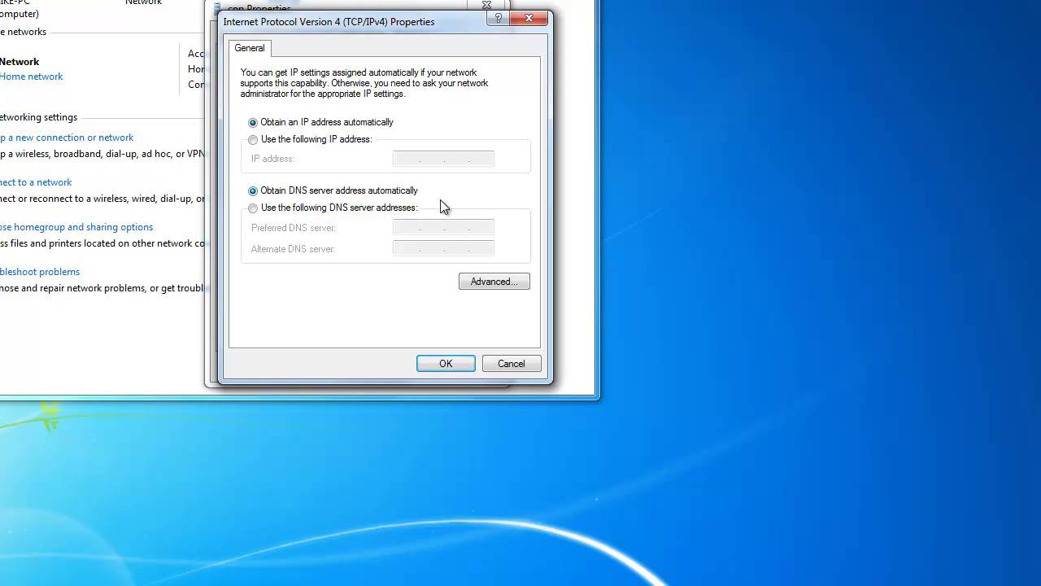
# Uncheck 'Use default gateway on remote network' in Advanced TCP/IP settings and confirm all three dialogs.
pyautogui.click(481, 281)
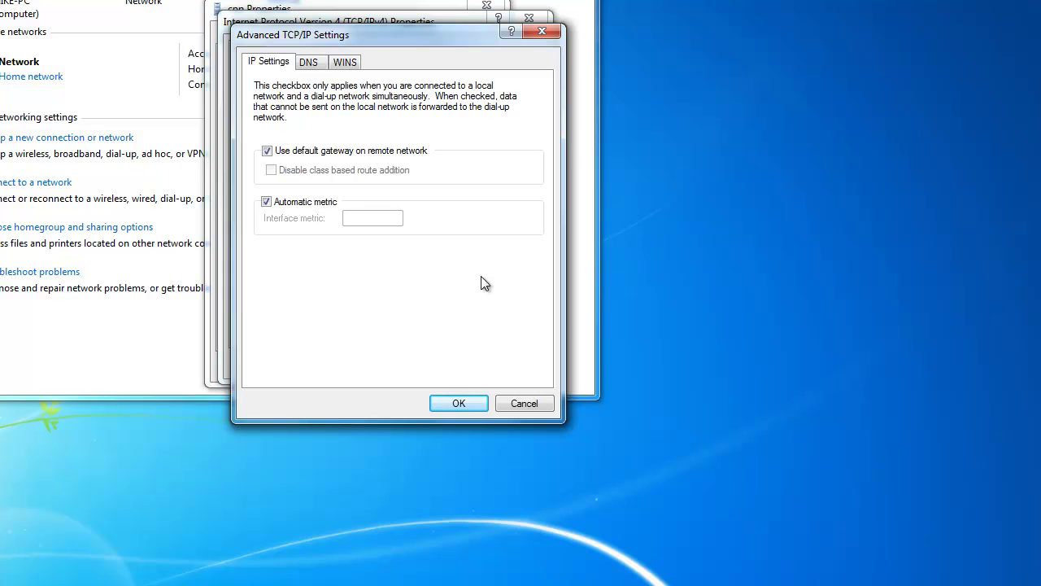
pyautogui.click(396, 157)
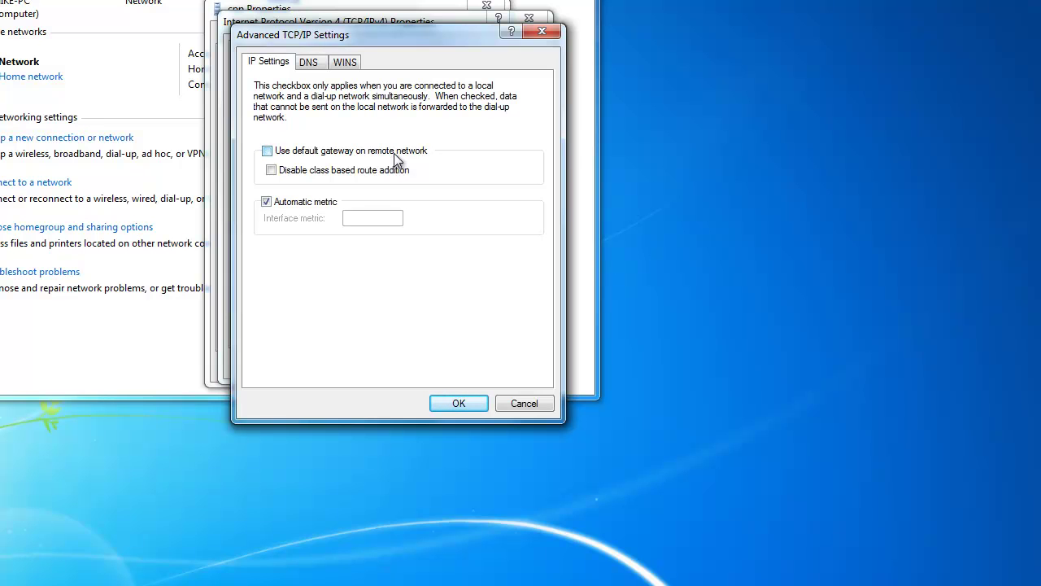
pyautogui.click(459, 403)
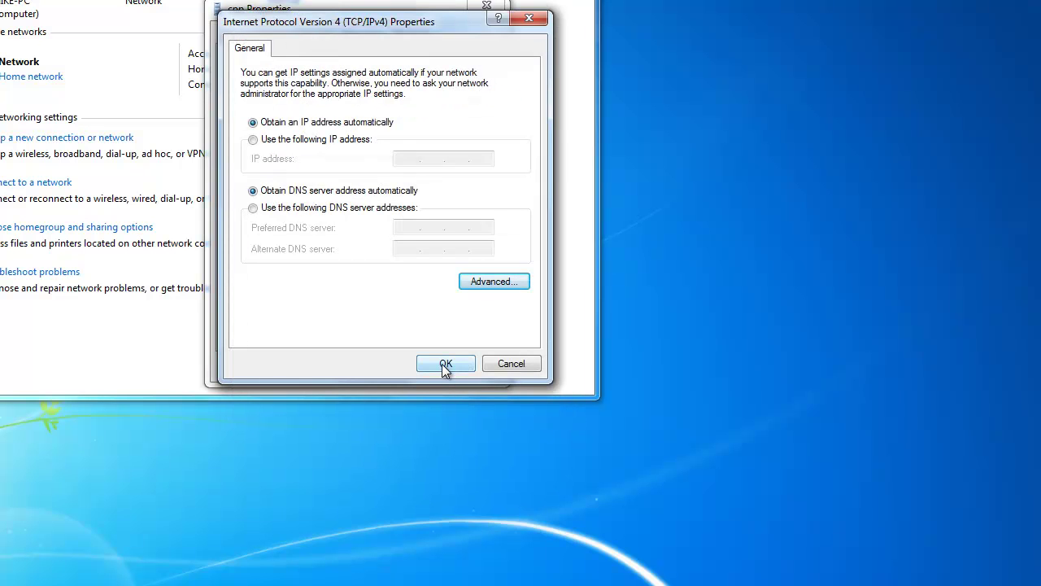
pyautogui.click(446, 368)
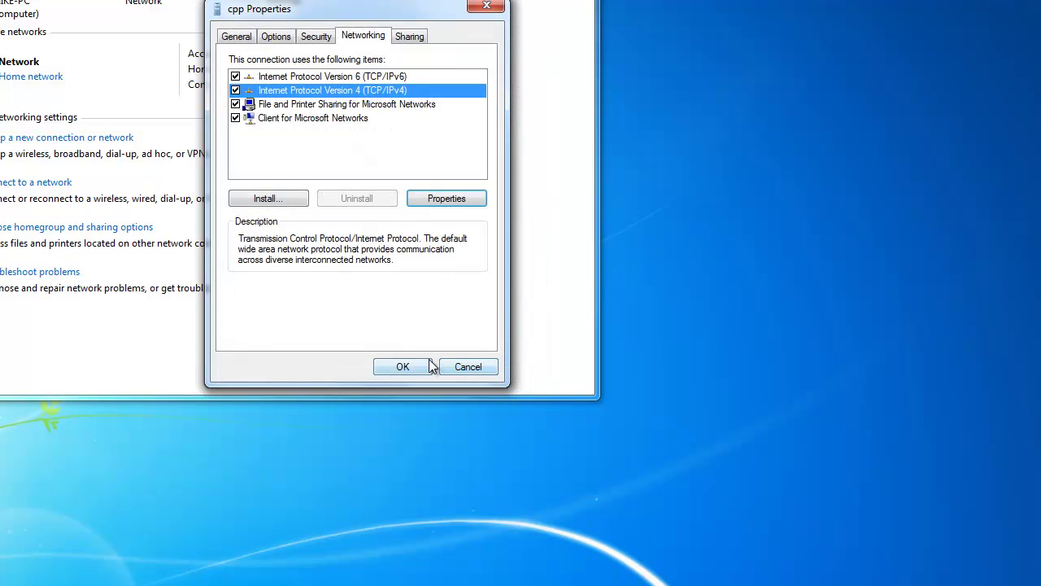
pyautogui.click(416, 365)
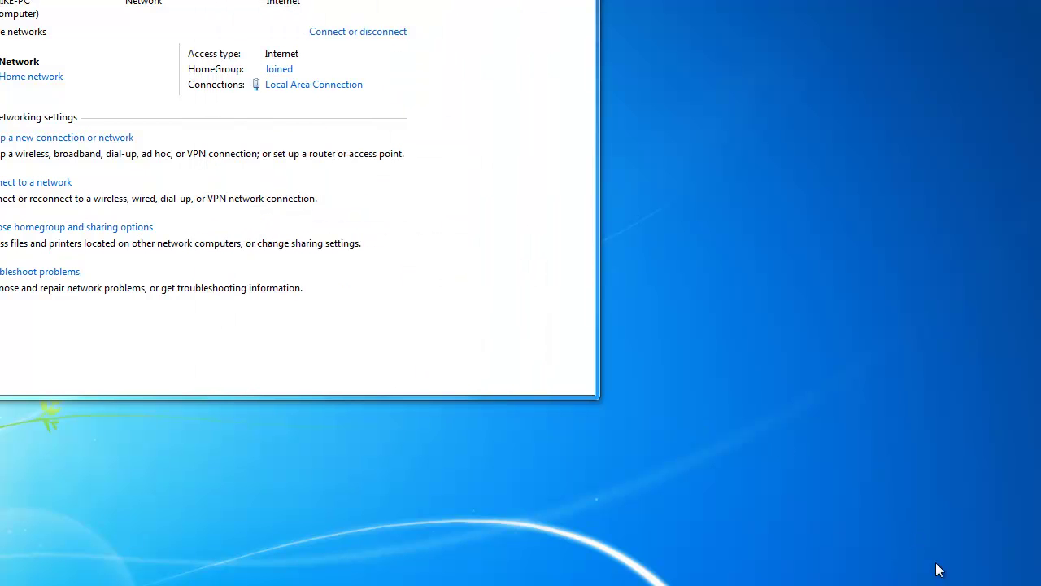
# Connect to cpp from the network list, entering the account password.
pyautogui.click(920, 585)
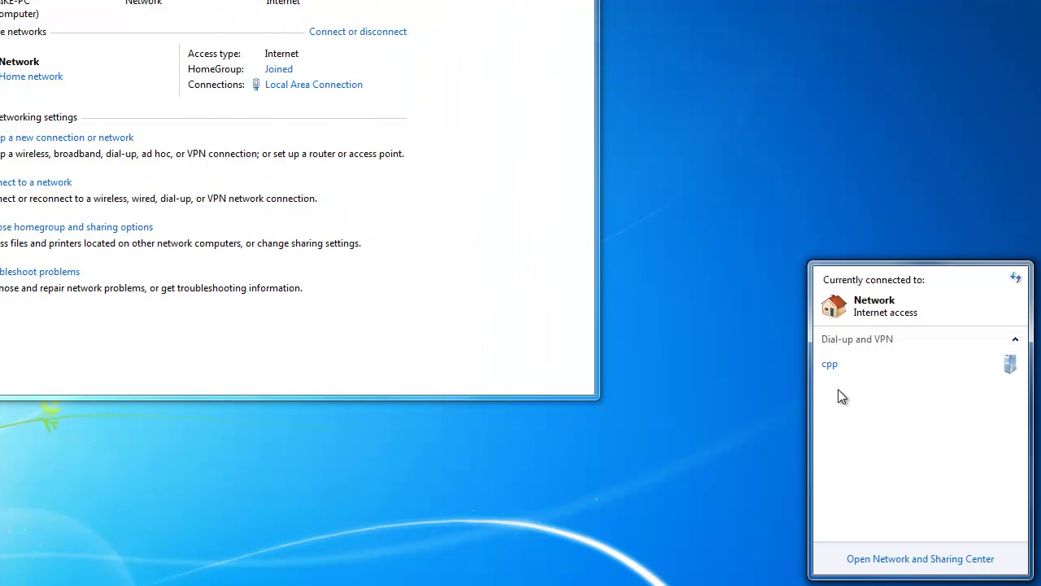
pyautogui.doubleClick(838, 366)
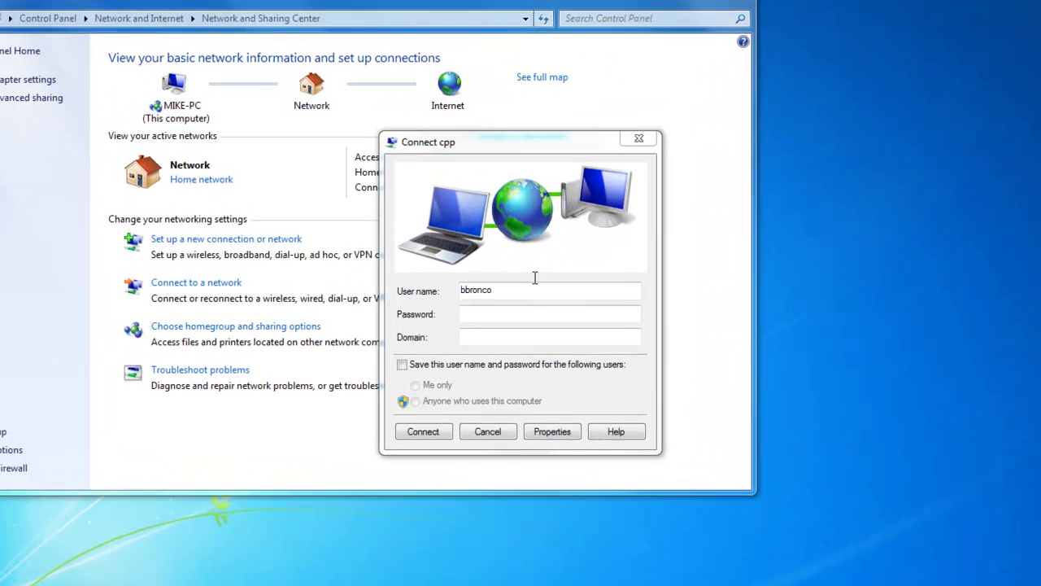
pyautogui.click(525, 308)
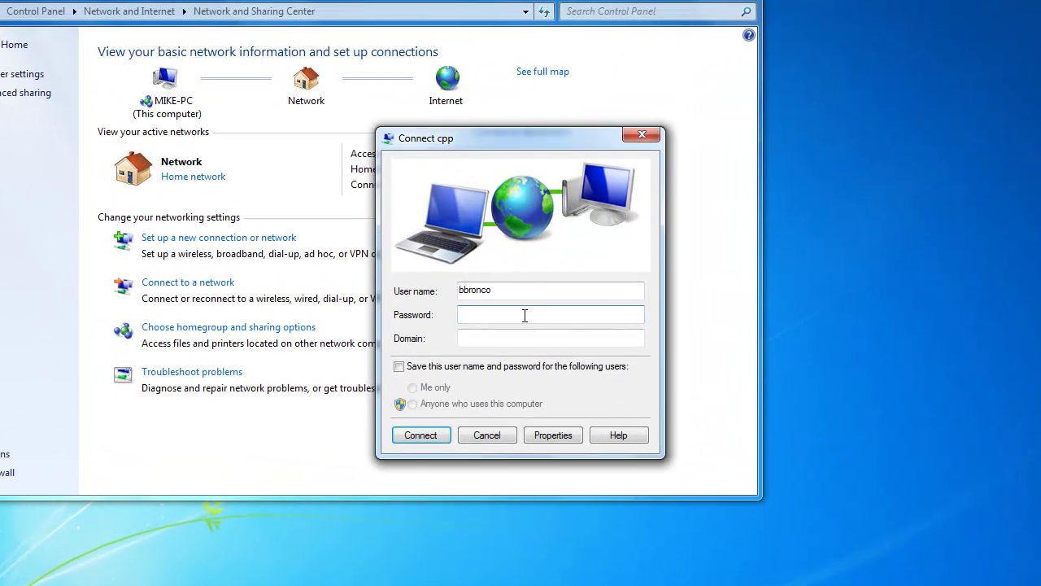
pyautogui.write('********')
pyautogui.press('Return')
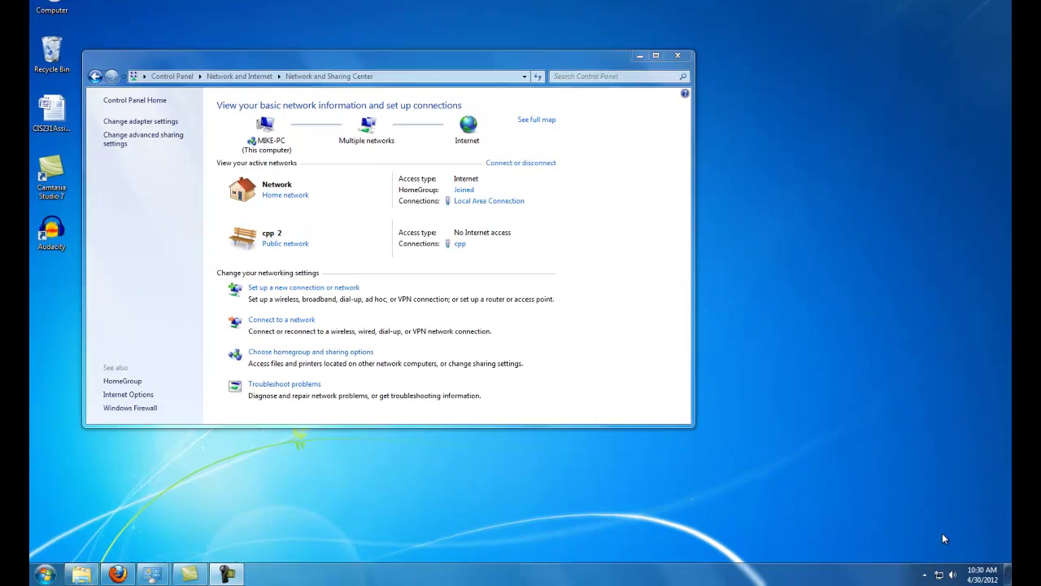
# Check the network list to confirm cpp shows as Connected.
pyautogui.click(920, 575)
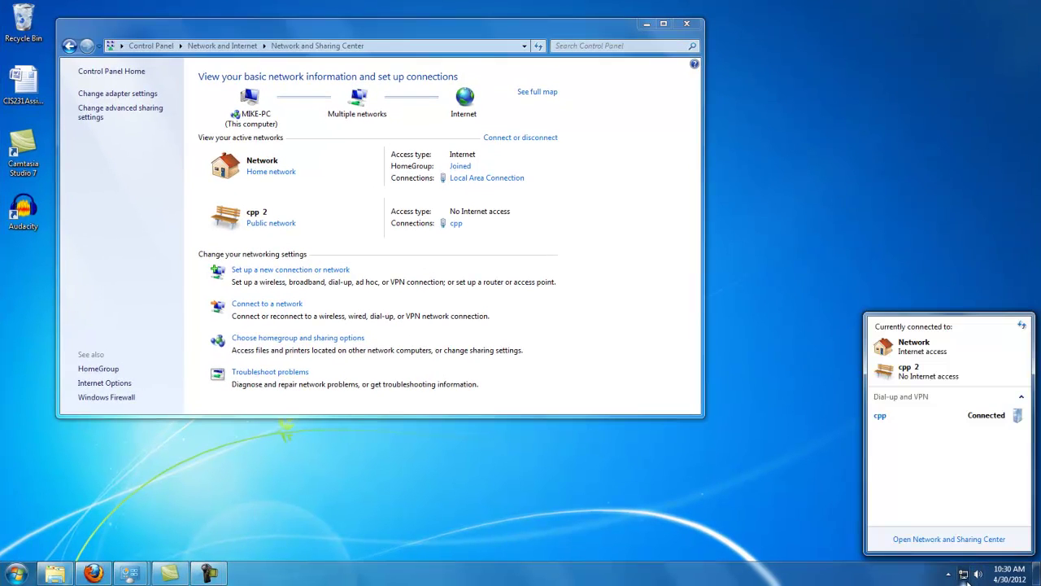
pyautogui.click(938, 419)
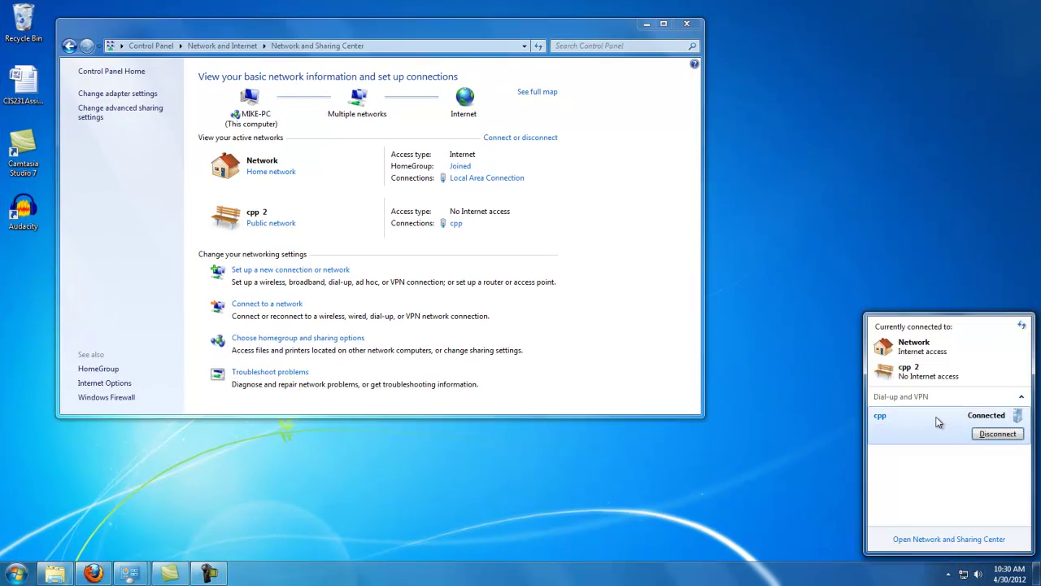